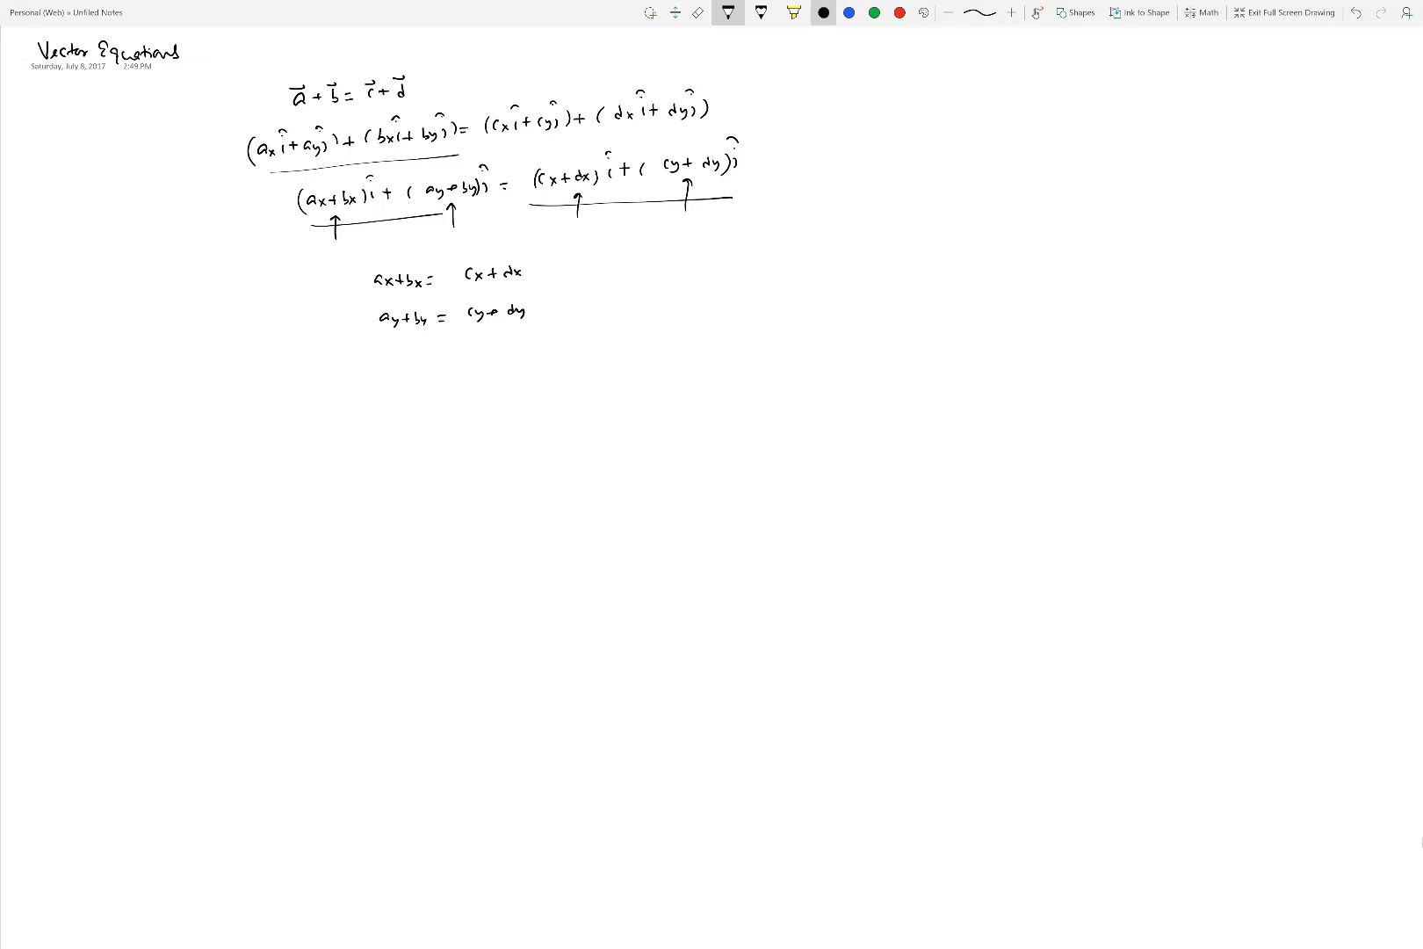
Write circled 1 and 2 after the component equations, a question mark over the cy term, and 'Ex'
mouse_move(545, 271)
mouse_down()
mouse_move(566, 265)
mouse_move(565, 305)
mouse_move(575, 296)
mouse_up()
drag(572, 301, 578, 309)
drag(462, 291, 464, 298)
drag(131, 379, 146, 398)
Finish the 'Ex:' heading and draw the ground line, post, and up-right arrow labelled F1
click(141, 385)
click(142, 392)
drag(252, 559, 468, 550)
drag(340, 553, 419, 487)
drag(409, 489, 440, 477)
drag(444, 479, 445, 488)
Draw and label the up-left F2 arrow and the leftward F3 arrow
mouse_move(340, 520)
mouse_down()
mouse_move(311, 456)
mouse_move(322, 432)
mouse_up()
drag(316, 438, 321, 438)
drag(340, 529, 279, 533)
drag(245, 512, 246, 522)
Write ΣF = 0 beside the diagram and add reference lines with the 30° angle marks
drag(528, 427, 520, 437)
drag(537, 427, 539, 437)
drag(536, 418, 546, 416)
drag(551, 429, 562, 428)
drag(577, 426, 576, 426)
drag(571, 418, 581, 416)
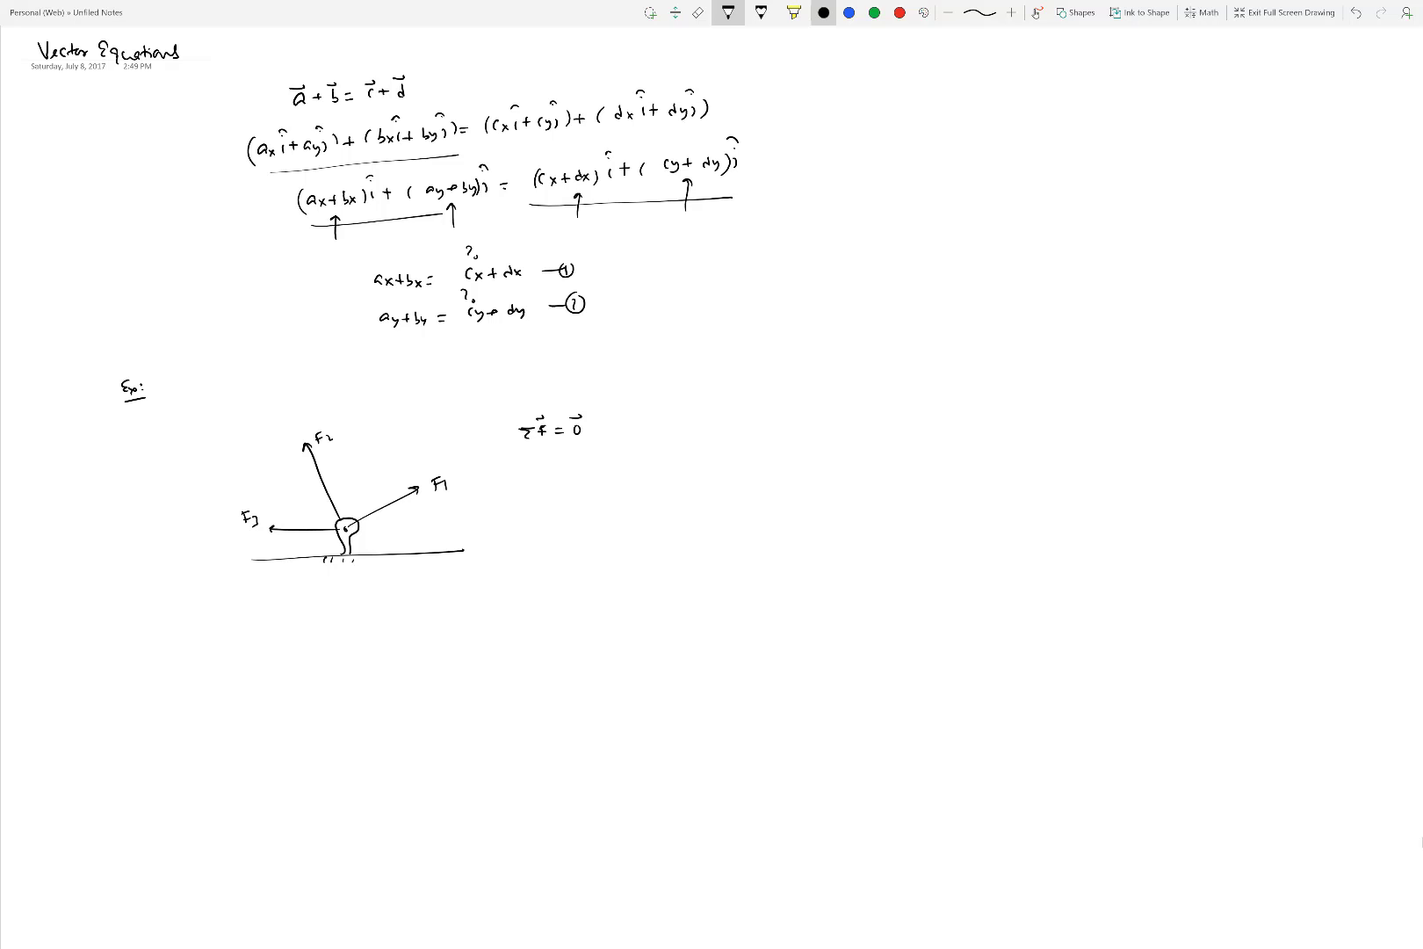
mouse_move(345, 528)
mouse_down()
mouse_move(429, 526)
mouse_move(376, 525)
mouse_up()
mouse_move(343, 449)
mouse_down()
mouse_move(341, 516)
mouse_move(348, 488)
mouse_up()
Label F1 (?) and F2 (5N), draw x and y axis arrows, and list F1, F3 as unknowns
drag(459, 472, 451, 488)
drag(343, 419, 332, 431)
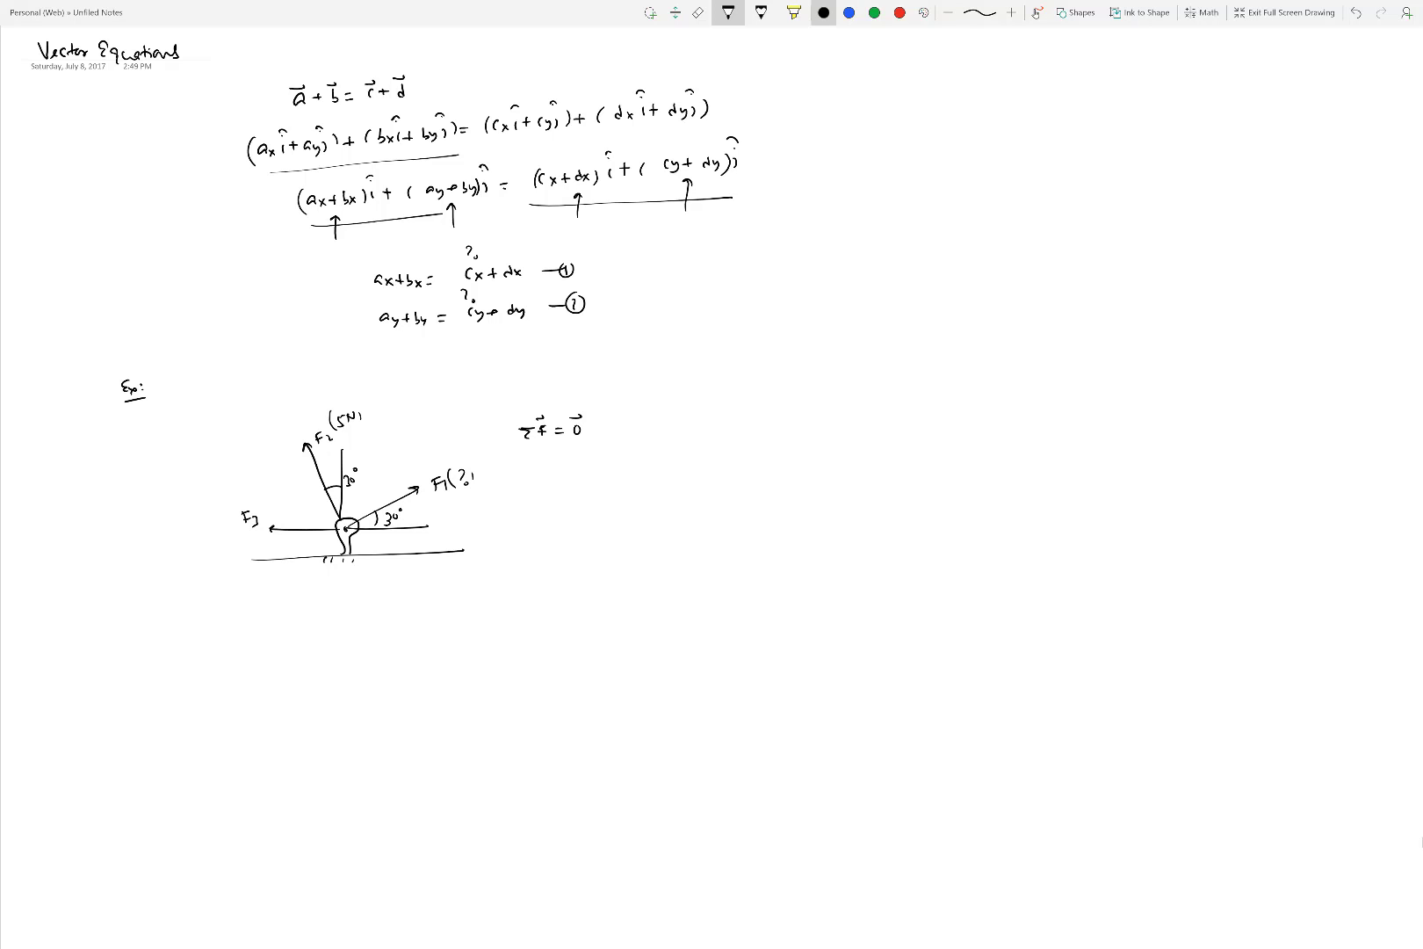
mouse_move(481, 517)
mouse_down()
mouse_move(536, 513)
mouse_move(489, 479)
mouse_up()
drag(494, 471, 500, 480)
mouse_move(649, 399)
mouse_down()
mouse_move(651, 410)
mouse_move(699, 397)
mouse_up()
drag(693, 398, 693, 407)
Write F1 = F1(cos30 i + sin30 j)
drag(560, 464, 565, 464)
drag(568, 465, 569, 472)
drag(555, 453, 584, 458)
drag(578, 463, 585, 463)
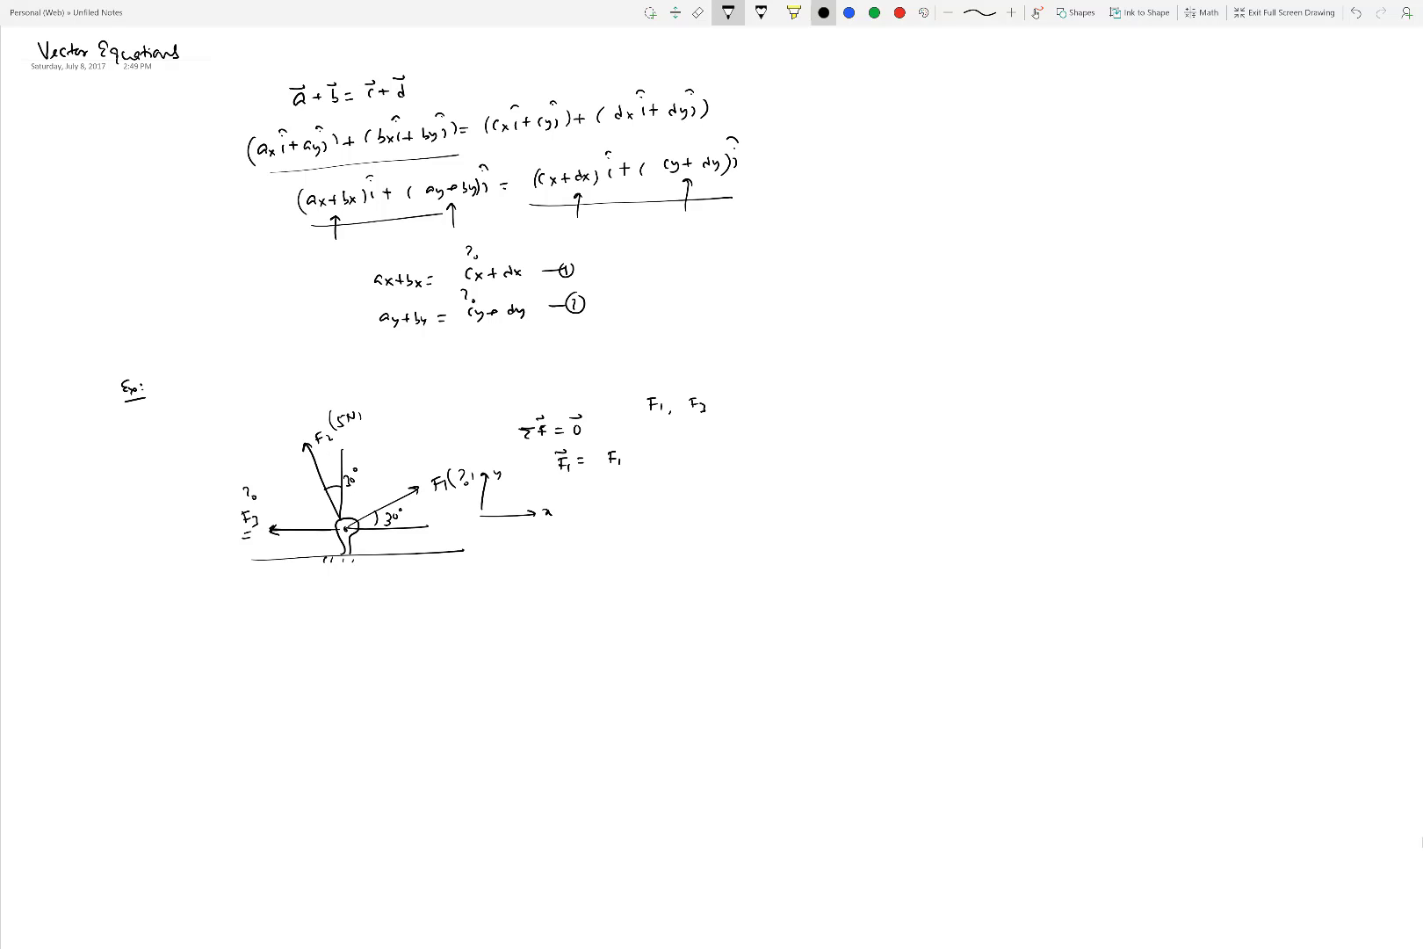
drag(644, 447, 643, 459)
drag(720, 442, 733, 453)
drag(742, 446, 752, 458)
mouse_move(639, 439)
mouse_down()
mouse_move(633, 471)
mouse_move(574, 497)
mouse_up()
Write F2 = 5(cos30 j − sin30 i) and start the F3 = −F3 i line
drag(578, 496, 583, 502)
mouse_move(651, 482)
mouse_down()
mouse_move(646, 498)
mouse_move(672, 493)
mouse_up()
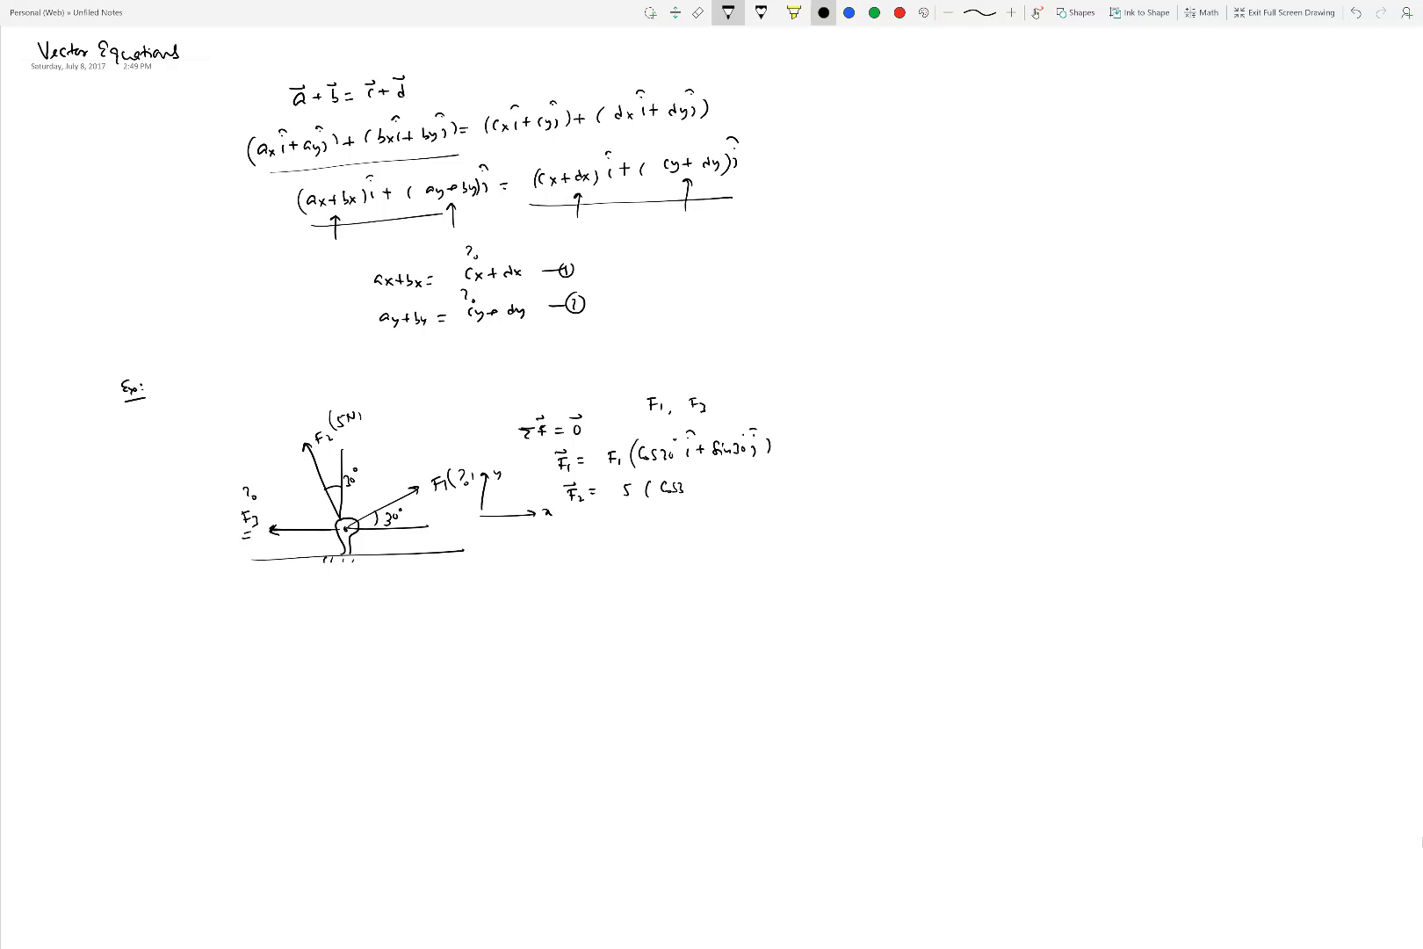
mouse_move(734, 474)
mouse_down()
mouse_move(737, 491)
mouse_move(769, 471)
mouse_up()
drag(776, 473, 777, 491)
drag(573, 525, 581, 523)
drag(570, 519, 582, 516)
Write ΣF = F1 + F2 + F3 = 0i + 0j below the diagram
drag(491, 571, 490, 584)
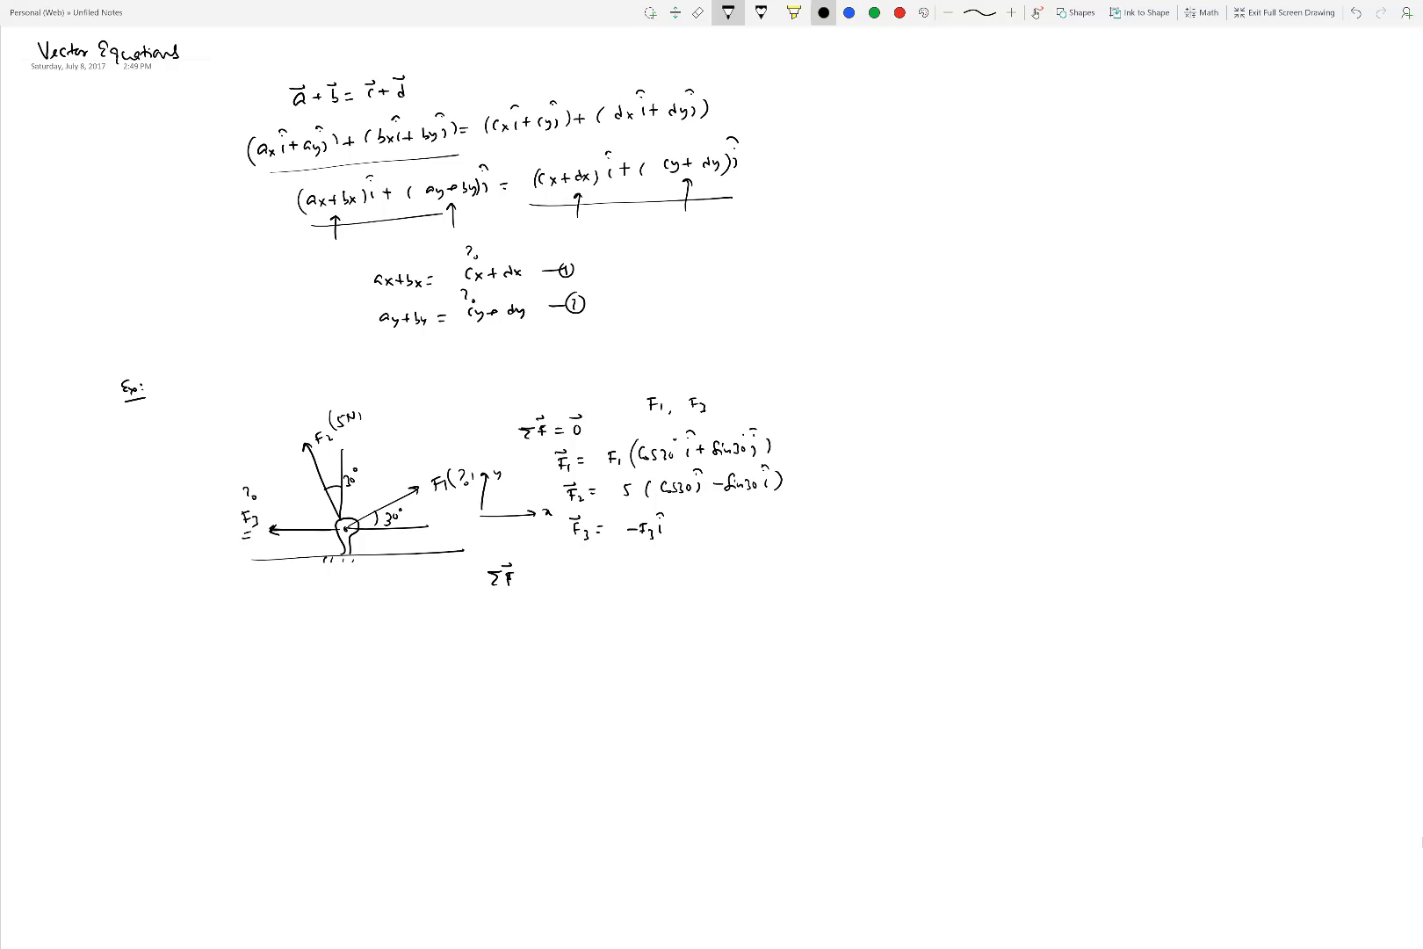
drag(544, 568, 592, 581)
drag(651, 568, 650, 569)
drag(644, 561, 660, 559)
drag(697, 560, 711, 551)
drag(718, 562, 730, 561)
mouse_move(723, 556)
mouse_down()
mouse_move(723, 573)
mouse_move(749, 573)
mouse_move(756, 549)
mouse_up()
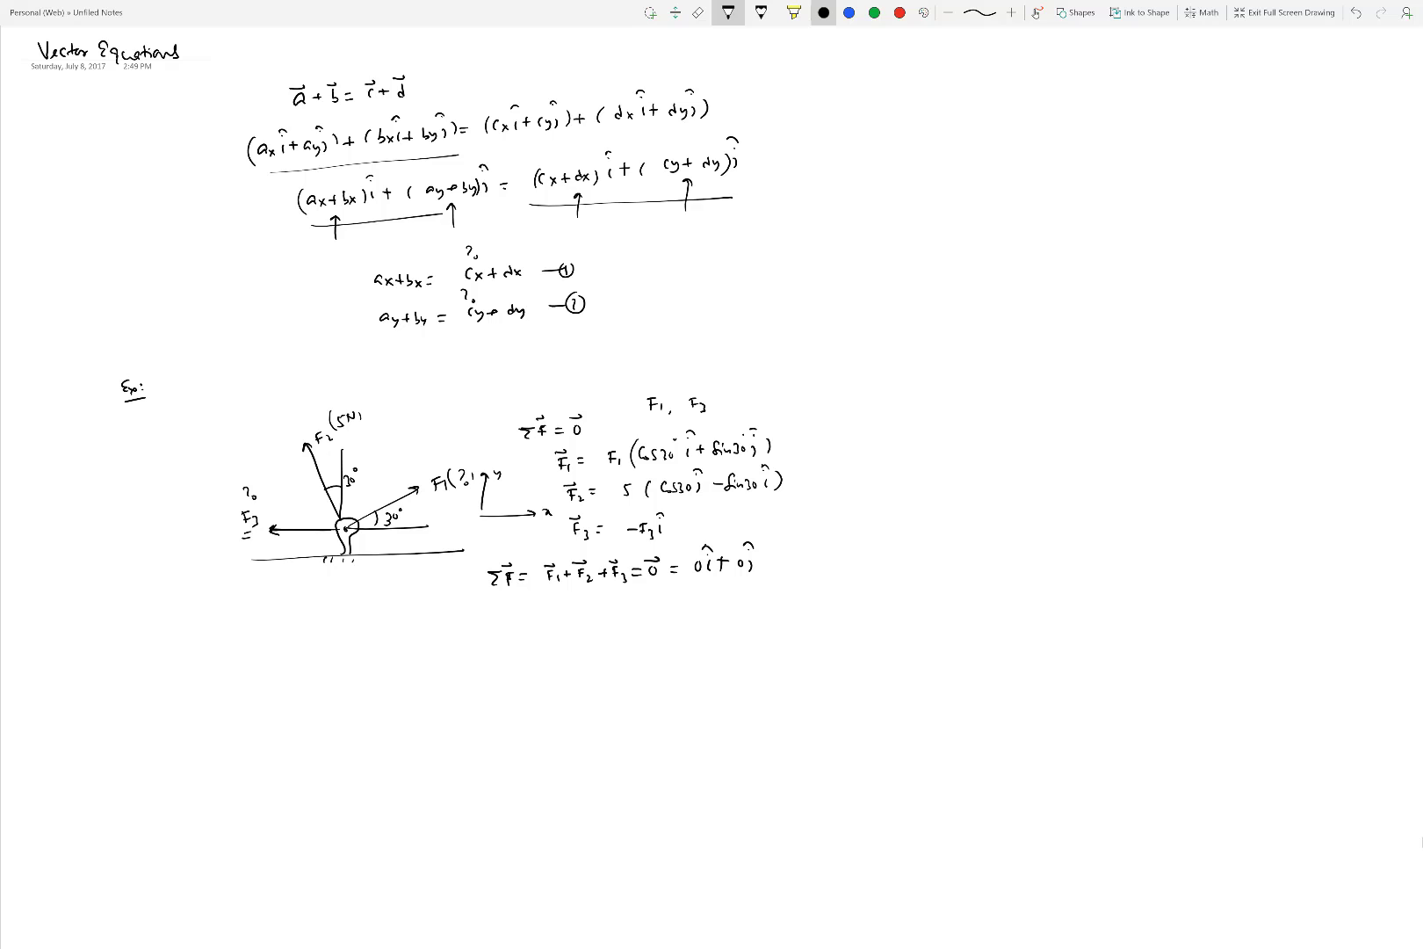
Start the substituted sum with the bracketed term F1(cos30 i + sin30 j) +
drag(502, 612, 500, 628)
drag(502, 614, 514, 613)
drag(502, 621, 563, 624)
drag(575, 613, 610, 616)
mouse_move(602, 613)
mouse_down()
mouse_move(602, 628)
mouse_move(632, 621)
mouse_up()
drag(639, 612, 670, 624)
drag(537, 606, 533, 629)
drag(682, 612, 694, 612)
mouse_move(688, 605)
mouse_down()
mouse_move(688, 619)
mouse_move(742, 610)
mouse_up()
Add the F2 term 5(cos30 j − sin30 i) and 0i + 0j on the right side
drag(753, 601, 821, 607)
mouse_move(827, 599)
mouse_down()
mouse_move(845, 607)
mouse_move(961, 571)
mouse_up()
mouse_move(968, 584)
mouse_down()
mouse_move(984, 584)
mouse_move(975, 593)
mouse_up()
mouse_move(996, 582)
mouse_down()
mouse_move(1003, 595)
mouse_move(1009, 564)
mouse_up()
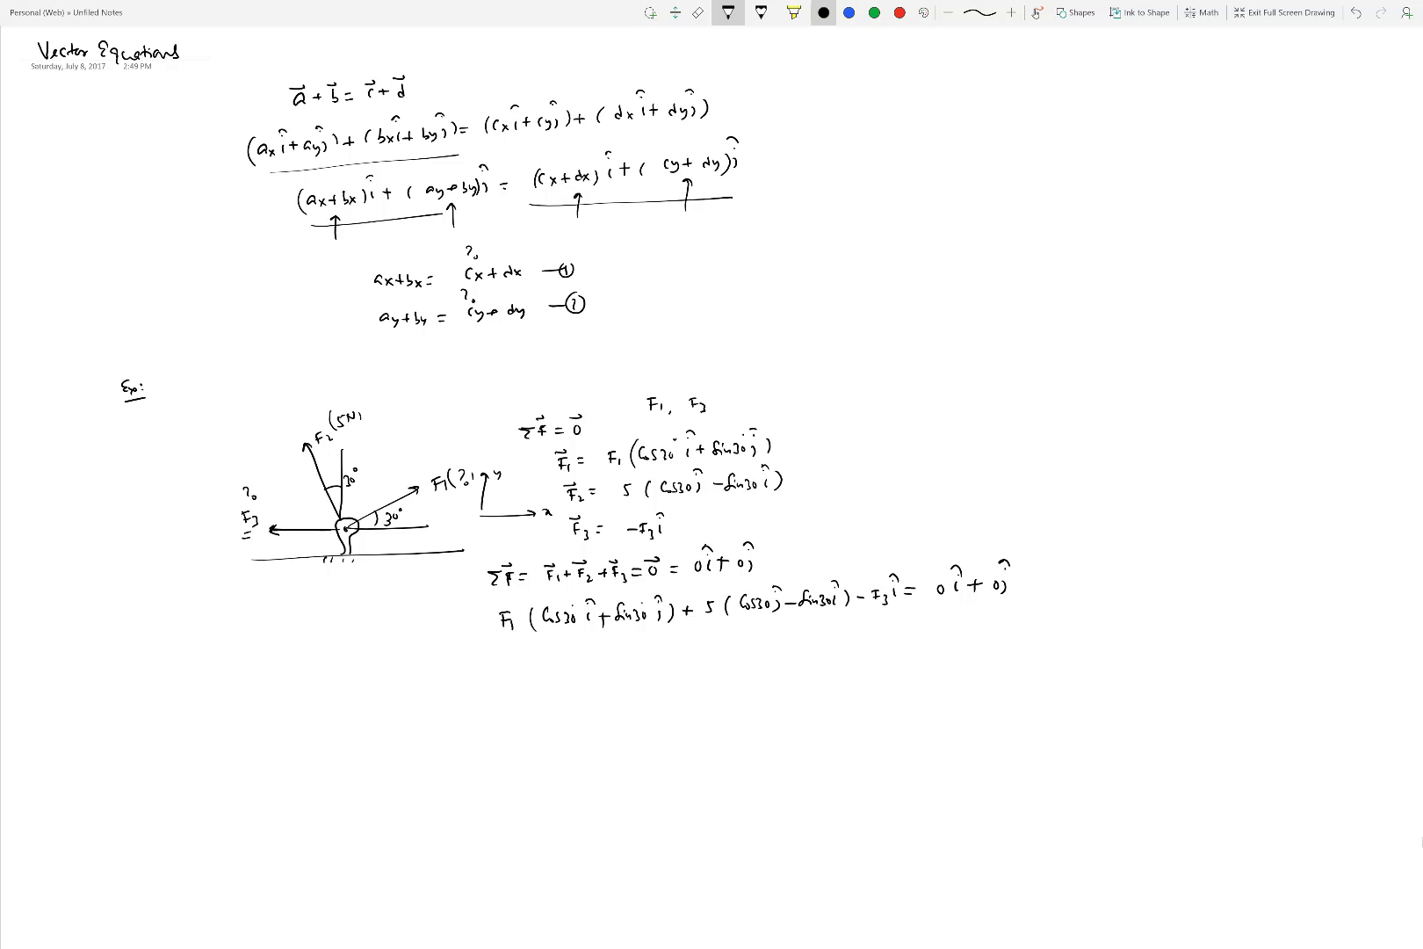
Underline the i terms and write the grouped i component (F1·√3/2 − 5/2 − F3)i
mouse_move(554, 630)
mouse_down()
mouse_move(574, 632)
mouse_move(536, 653)
mouse_up()
mouse_move(531, 655)
mouse_down()
mouse_move(533, 668)
mouse_move(568, 651)
mouse_up()
drag(571, 652, 572, 664)
drag(807, 613, 827, 615)
drag(609, 672, 621, 672)
drag(612, 675, 664, 662)
drag(658, 663, 672, 683)
drag(526, 659, 522, 687)
Write the j component (F1/2 + 5√3/2)j and equate the sum to 0i + 0j
drag(741, 649, 742, 685)
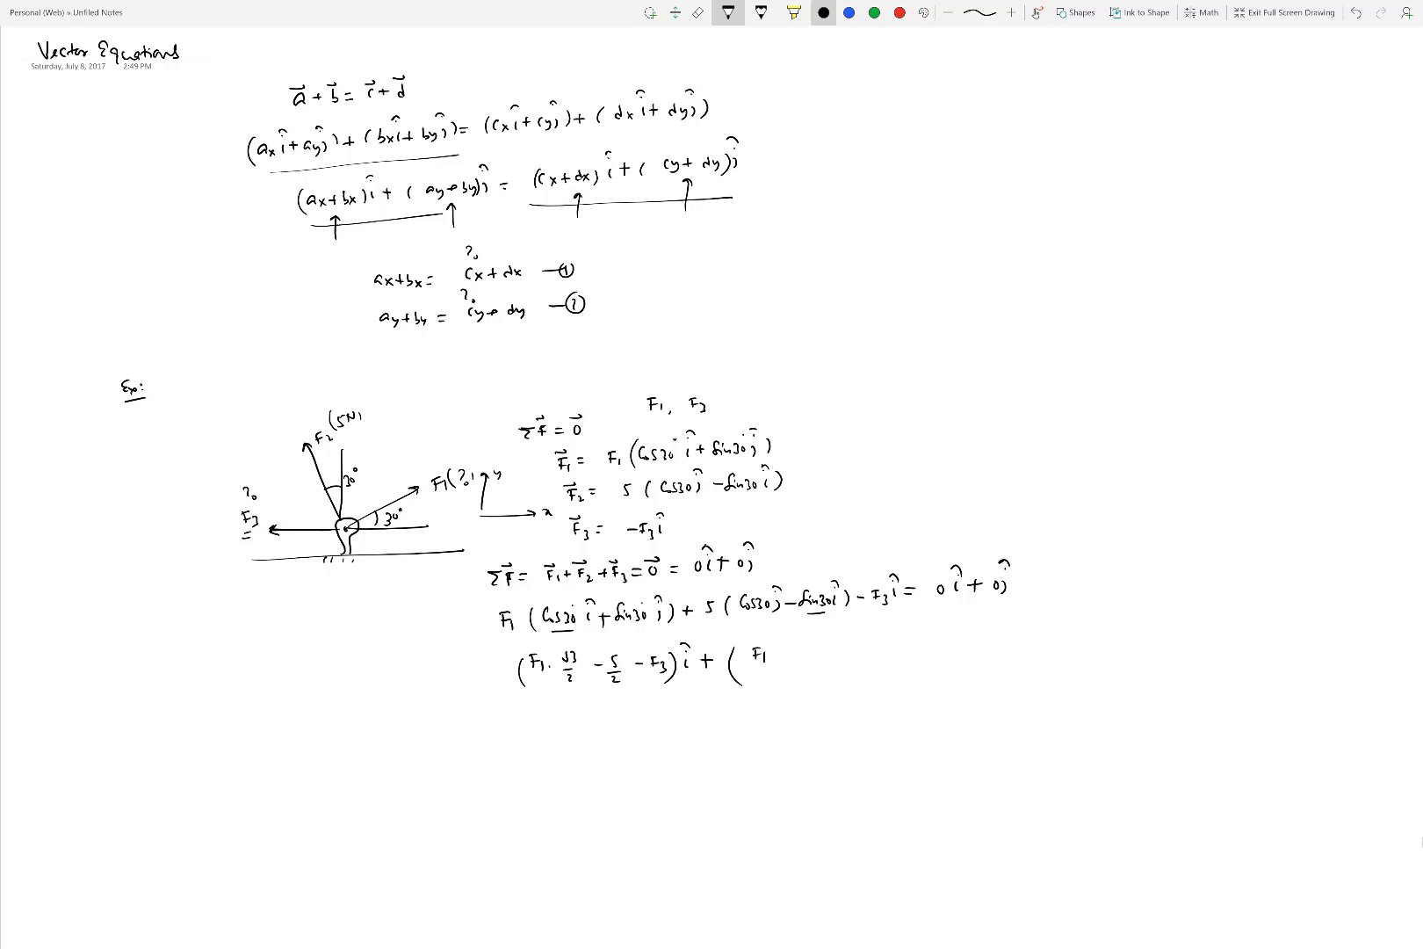
drag(752, 668, 766, 667)
drag(753, 674, 763, 682)
mouse_move(800, 651)
mouse_down()
mouse_move(796, 664)
mouse_move(820, 666)
mouse_up()
drag(811, 670, 823, 682)
mouse_move(897, 652)
mouse_down()
mouse_move(896, 663)
mouse_move(908, 638)
mouse_move(928, 653)
mouse_up()
mouse_move(920, 646)
mouse_down()
mouse_move(921, 660)
mouse_move(945, 651)
mouse_up()
mouse_move(952, 650)
mouse_down()
mouse_move(952, 665)
mouse_move(961, 640)
mouse_up()
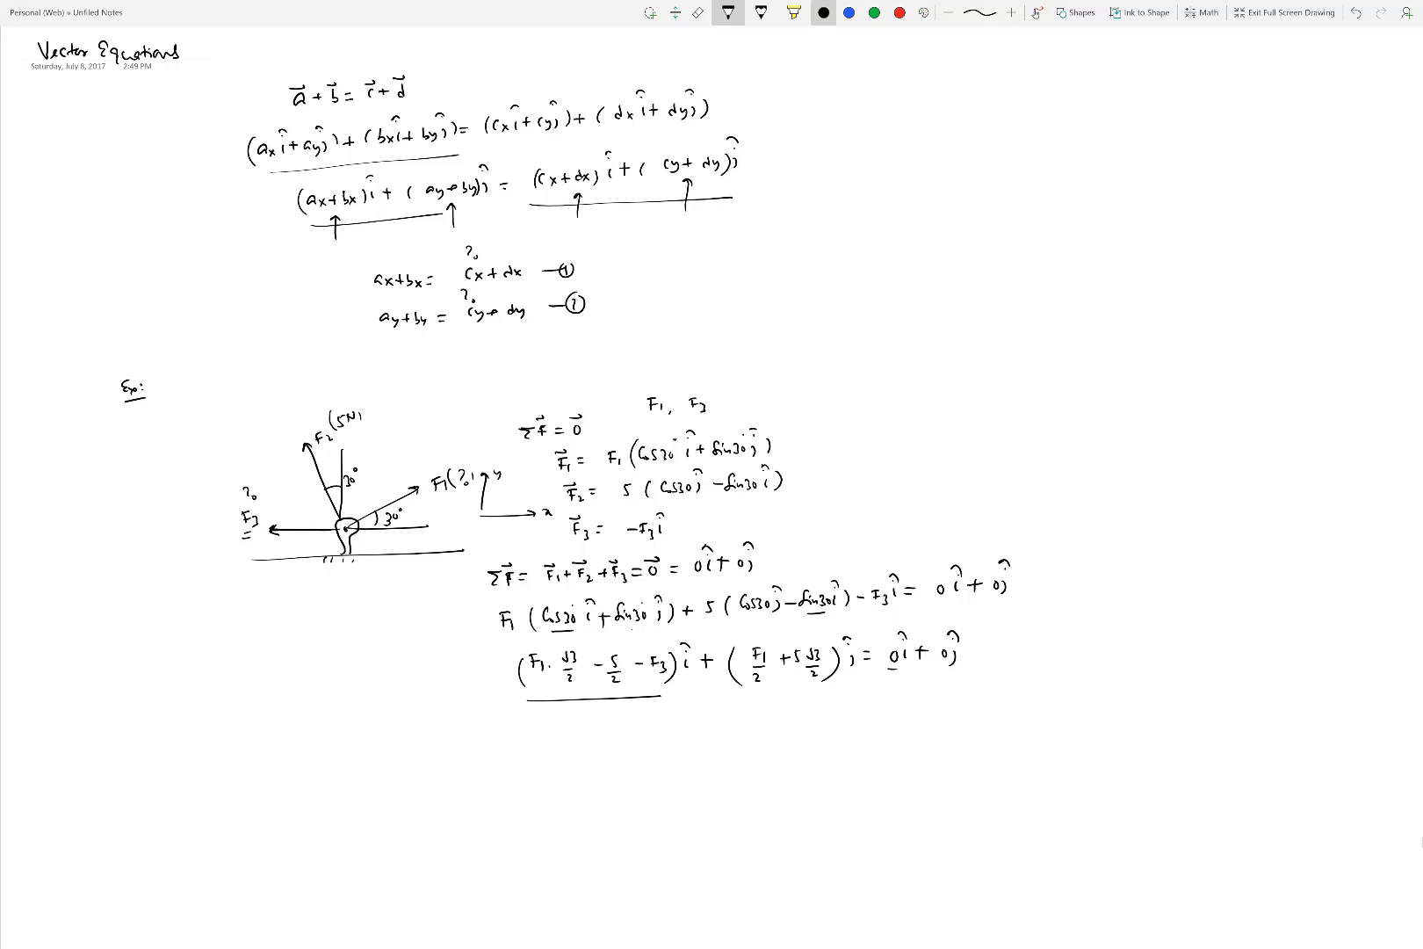
Underline the j component and write the i-component equation F1·√3/2 − 5/2 − F3 = 0
drag(742, 688, 831, 683)
mouse_move(655, 732)
mouse_down()
mouse_move(667, 748)
mouse_move(691, 732)
mouse_move(698, 745)
mouse_up()
drag(686, 753, 738, 738)
Write F1/2 + 5√3/2 = 0, cancel the 2s, and box F1 = −5√3 N
drag(676, 784, 667, 796)
mouse_move(667, 790)
mouse_down()
mouse_move(743, 785)
mouse_move(744, 811)
mouse_move(780, 788)
mouse_up()
drag(771, 792, 780, 792)
drag(792, 786, 791, 787)
drag(676, 805, 654, 834)
mouse_move(764, 808)
mouse_down()
mouse_move(750, 818)
mouse_move(828, 787)
mouse_up()
drag(825, 776, 824, 793)
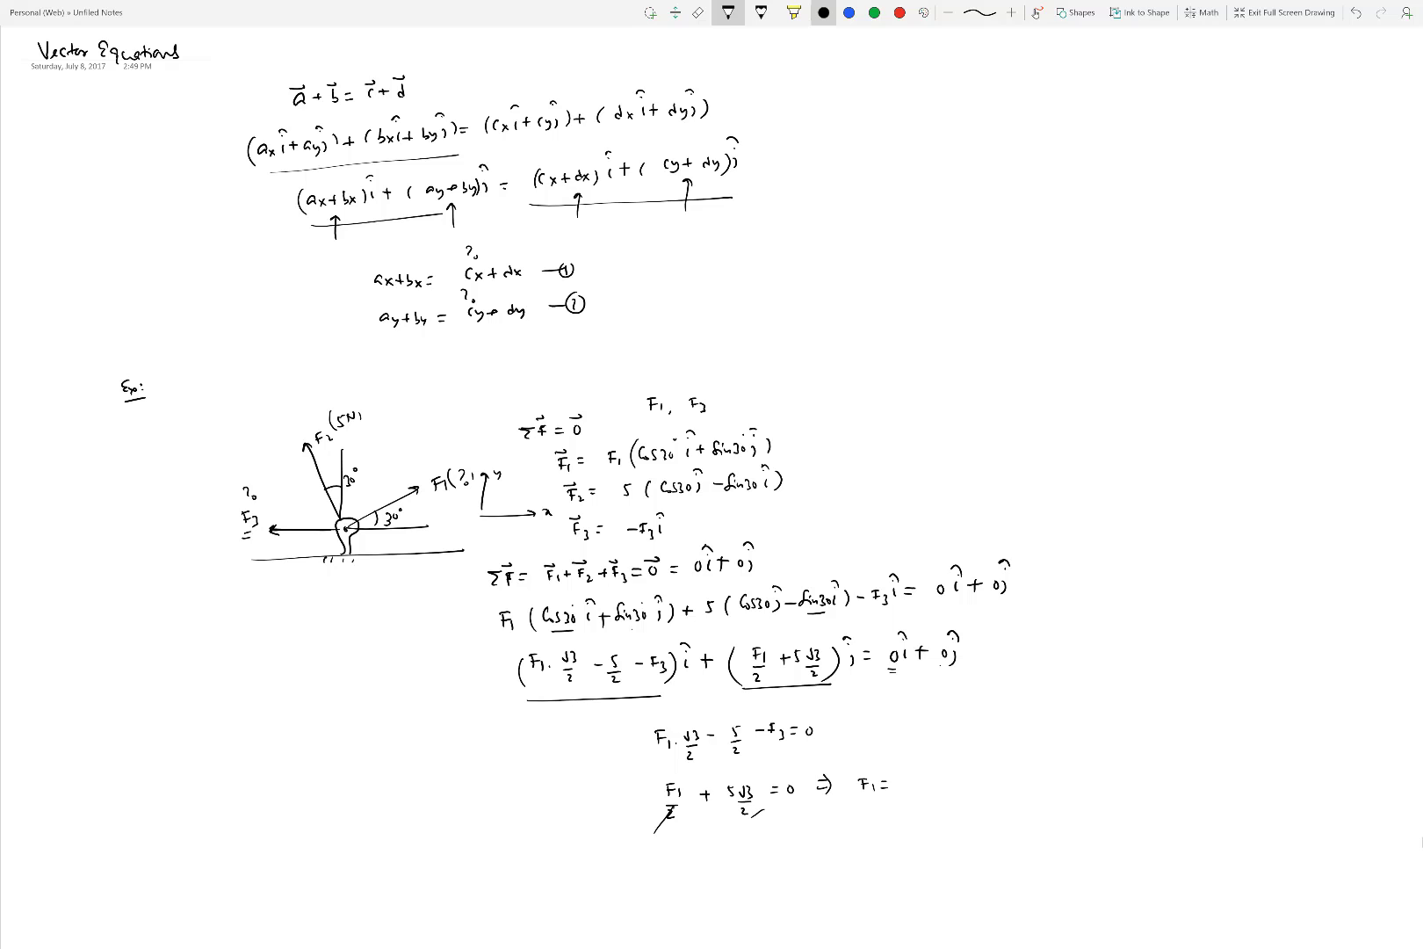
mouse_move(918, 777)
mouse_down()
mouse_move(911, 790)
mouse_move(929, 778)
mouse_up()
mouse_move(929, 777)
mouse_down()
mouse_move(932, 791)
mouse_move(953, 772)
mouse_up()
mouse_move(846, 768)
mouse_down()
mouse_move(956, 758)
mouse_move(982, 789)
mouse_move(866, 801)
mouse_up()
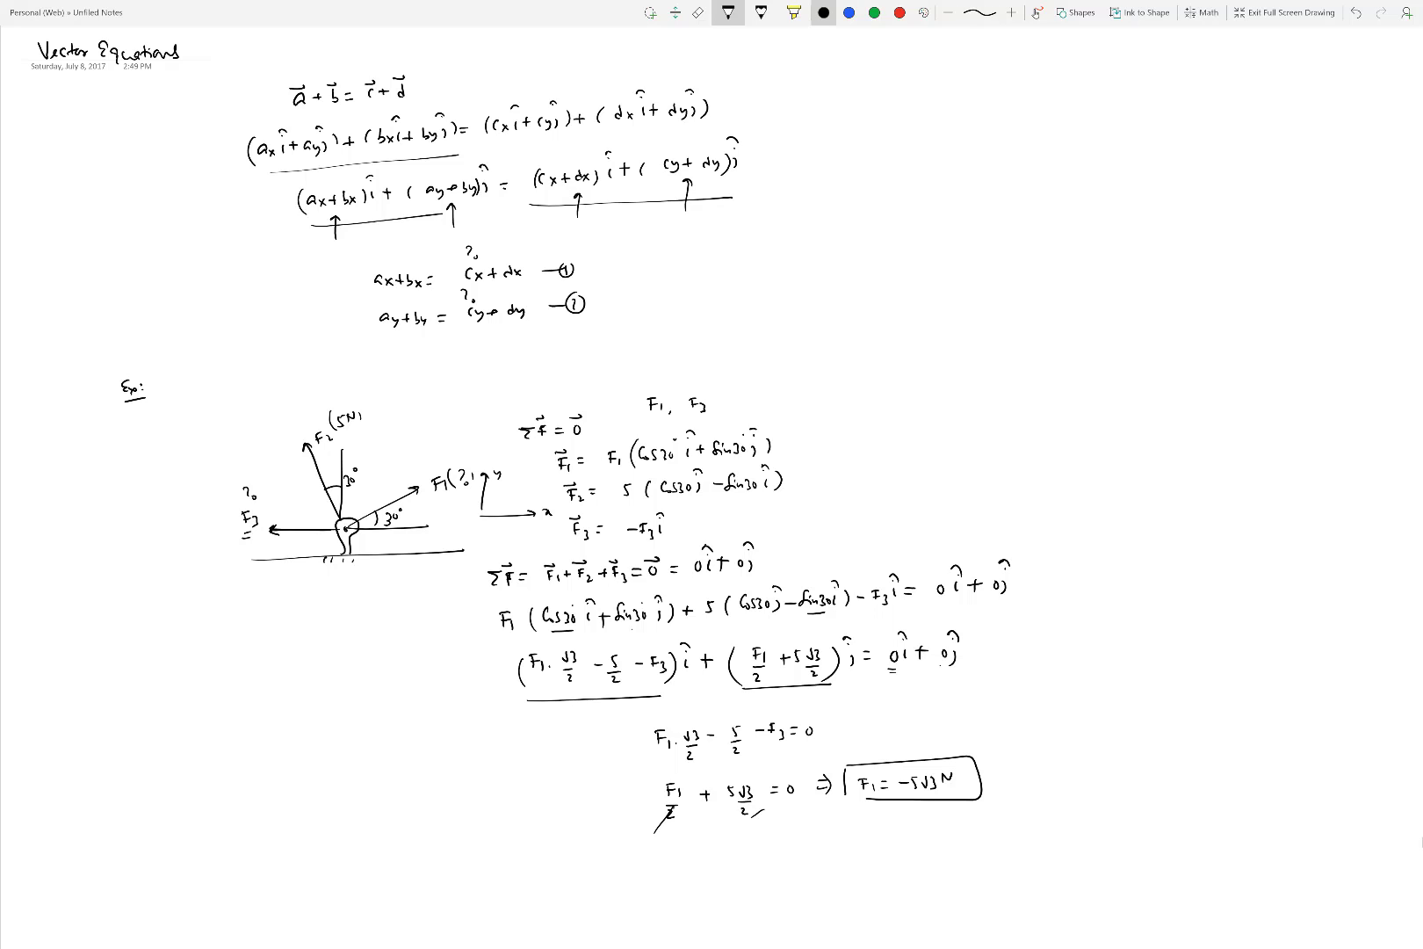
Substitute F1 = −5√3 into the i equation: −5√3·√3/2 − 5/2 − F3 = 0
drag(836, 724, 851, 726)
drag(838, 732, 906, 717)
mouse_move(907, 717)
mouse_down()
mouse_move(908, 730)
mouse_move(934, 714)
mouse_up()
drag(935, 715, 941, 731)
drag(930, 736, 1029, 717)
drag(1023, 722, 1030, 721)
drag(1035, 717, 1060, 720)
Solve for F3 as −5/2 times (2+1), ending with the unit N
mouse_move(1060, 708)
mouse_down()
mouse_move(1062, 722)
mouse_move(1107, 705)
mouse_up()
mouse_move(1101, 706)
mouse_down()
mouse_move(1100, 718)
mouse_move(1130, 708)
mouse_up()
drag(1122, 715, 1154, 712)
drag(1162, 705, 1217, 709)
drag(1212, 704, 1223, 715)
drag(1228, 701, 1233, 715)
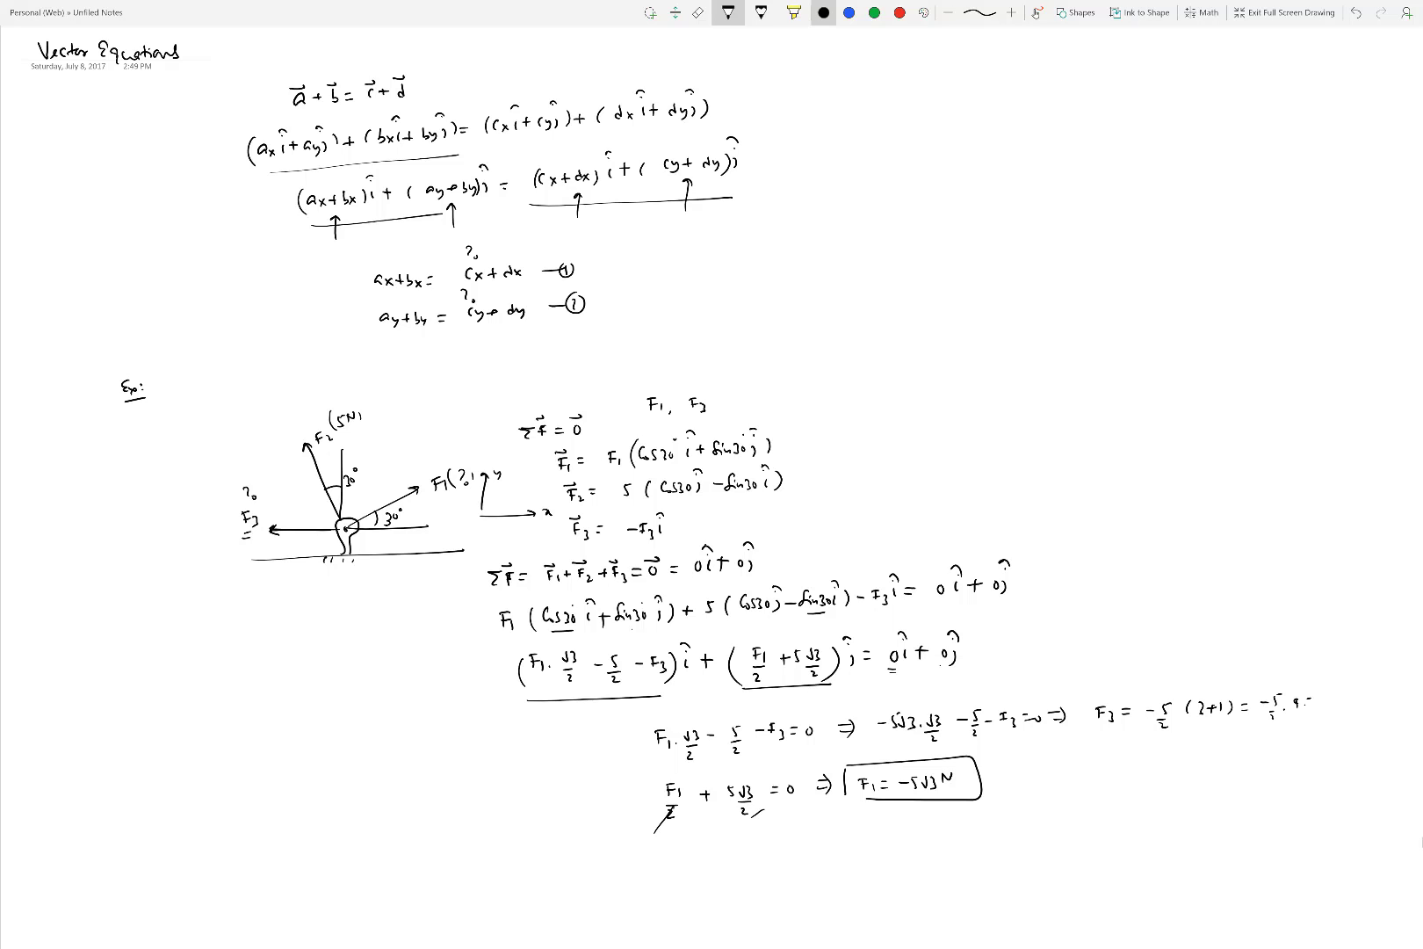
drag(1346, 703, 1357, 693)
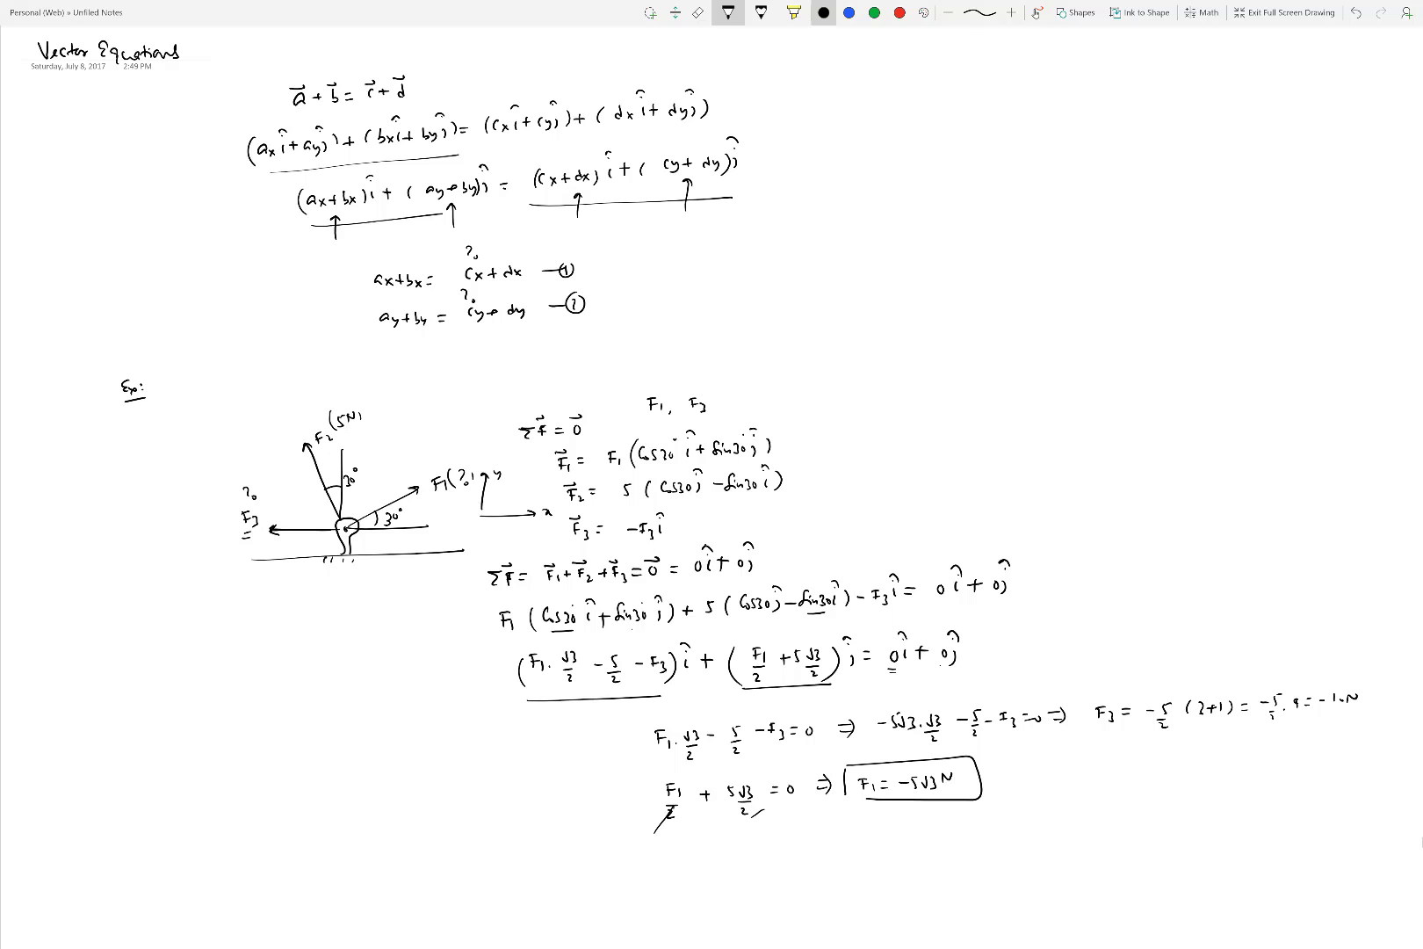